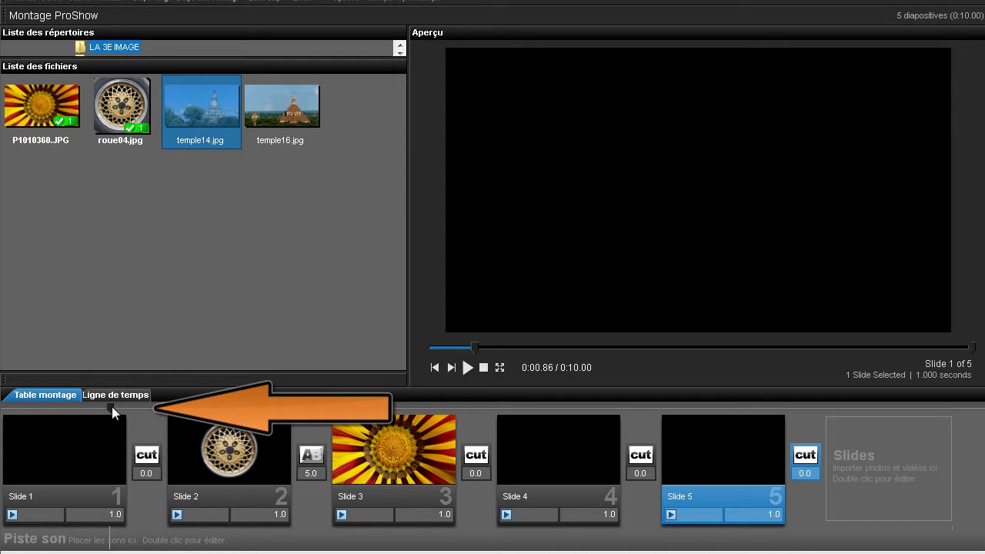
# Step: Preview the linear crossfade between the wheel slide and the flower slide, scrubbing to its midpoint and playing it from slide 2
pyautogui.moveTo(109, 405)
pyautogui.mouseDown()
pyautogui.moveTo(382, 414)
pyautogui.moveTo(309, 412)
pyautogui.mouseUp()
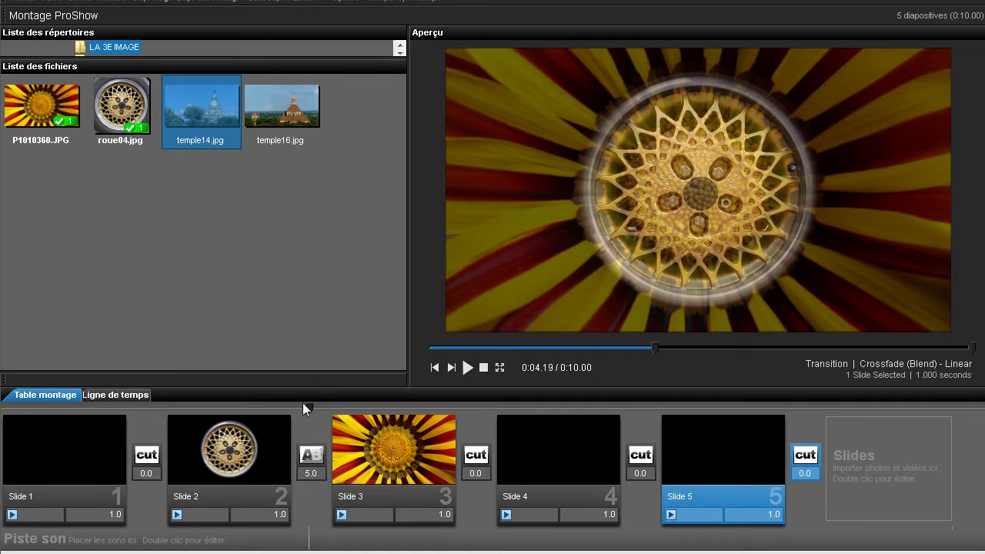
pyautogui.moveTo(307, 406); pyautogui.dragTo(308, 405)
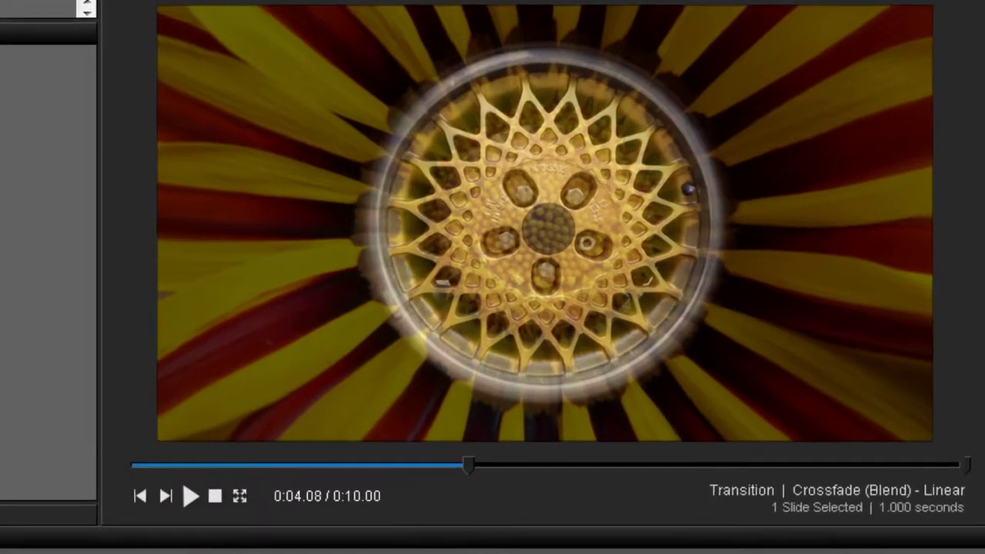
pyautogui.click(266, 405)
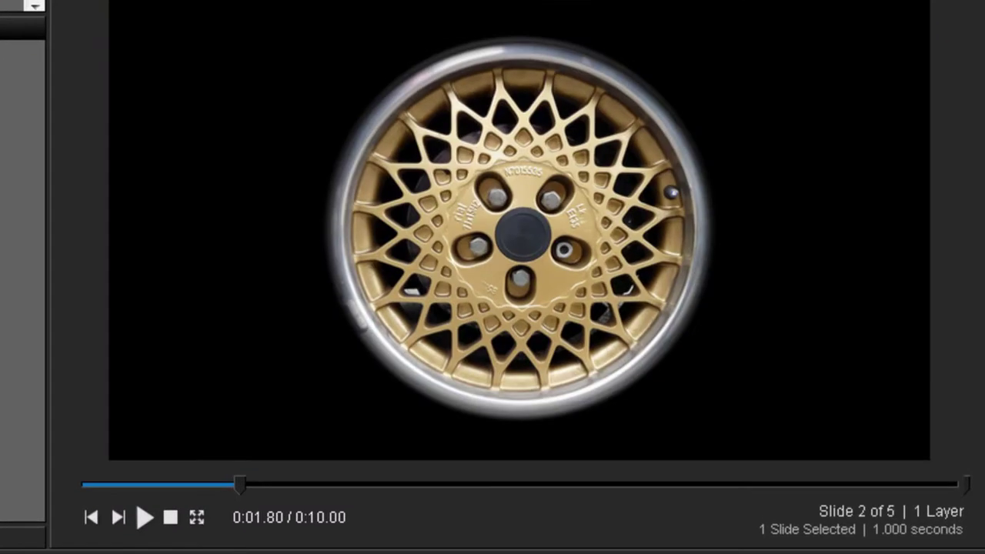
pyautogui.click(142, 519)
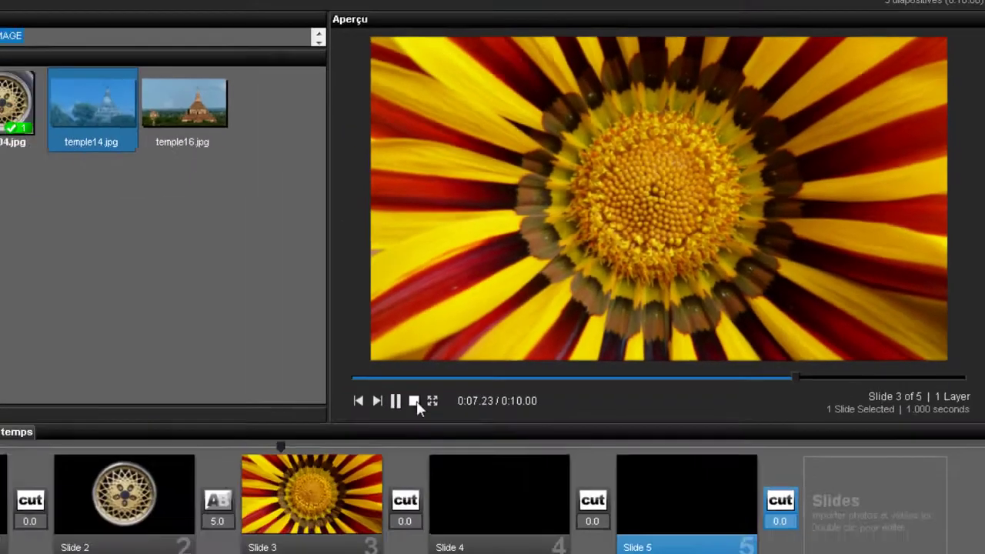
pyautogui.click(170, 517)
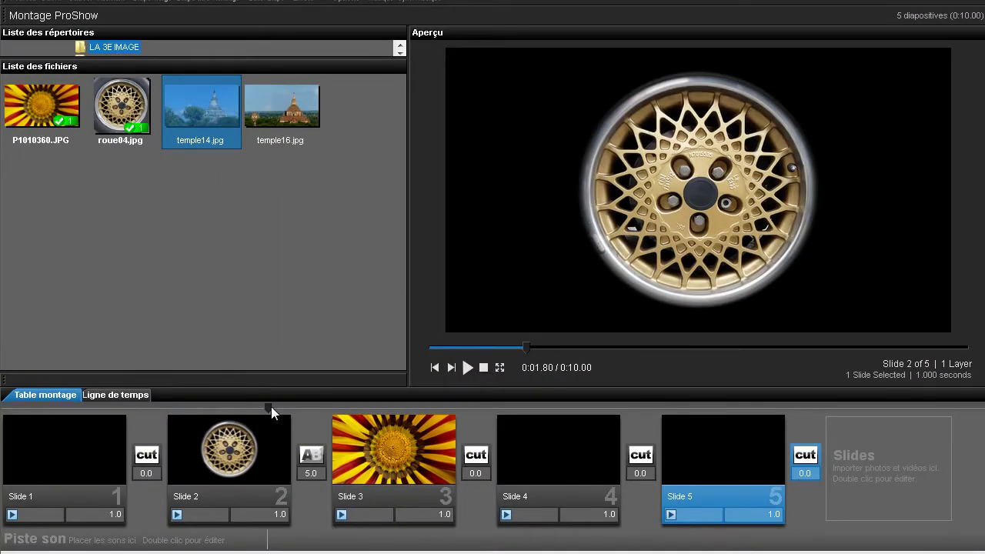
# Step: Capture the current frame at about 4.29 s, midway through the crossfade, as the 1920 x 1080 JPG file 3eimage
pyautogui.moveTo(267, 405); pyautogui.dragTo(310, 408)
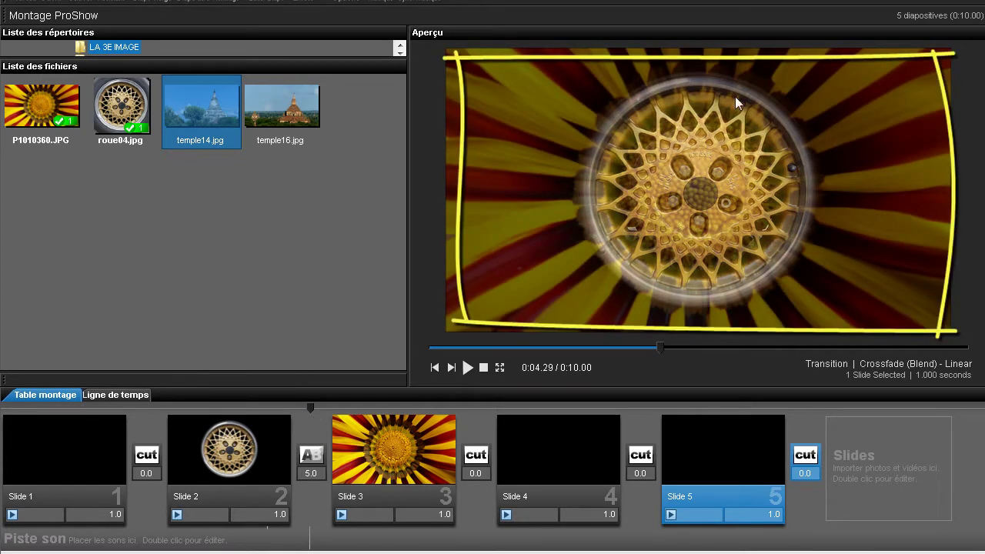
pyautogui.rightClick(535, 254)
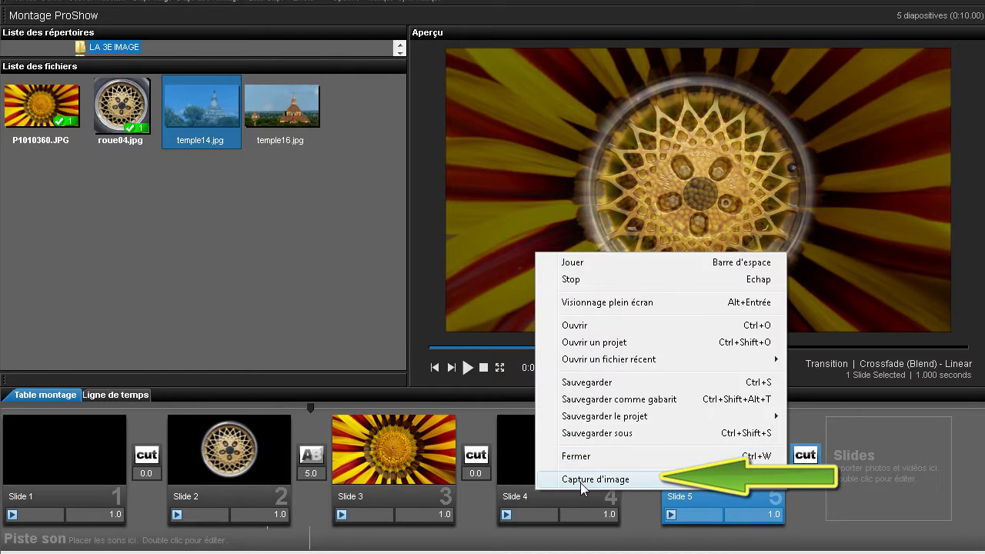
pyautogui.click(581, 480)
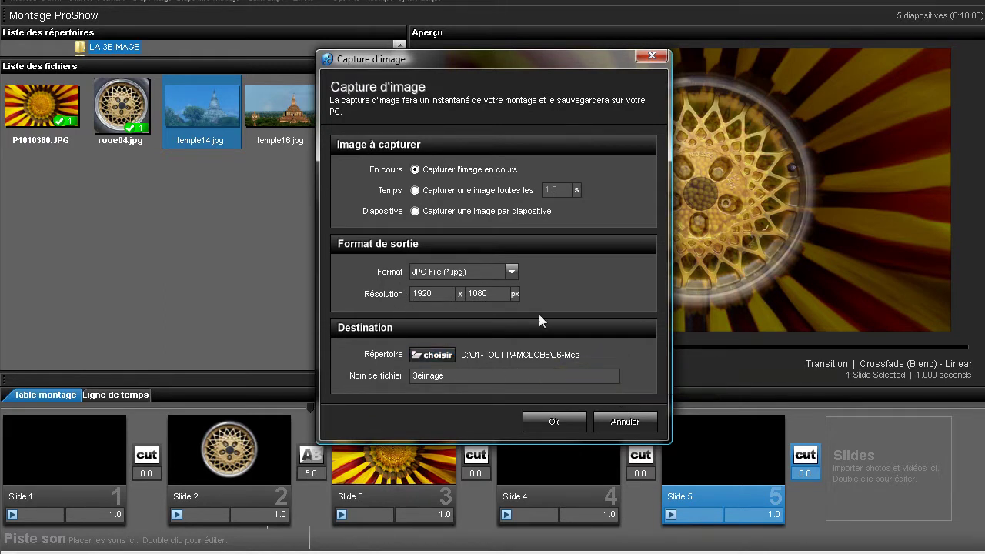
pyautogui.click(556, 421)
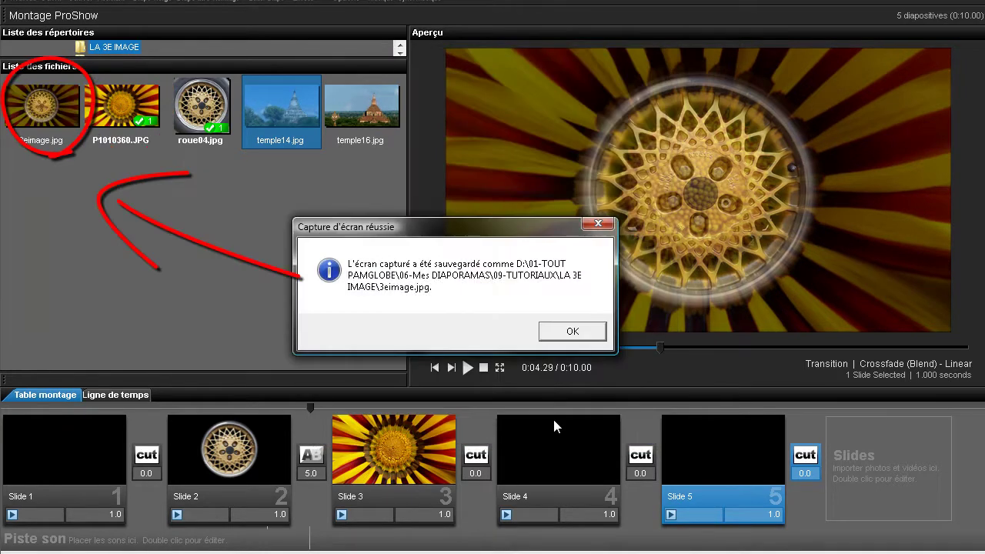
pyautogui.click(572, 332)
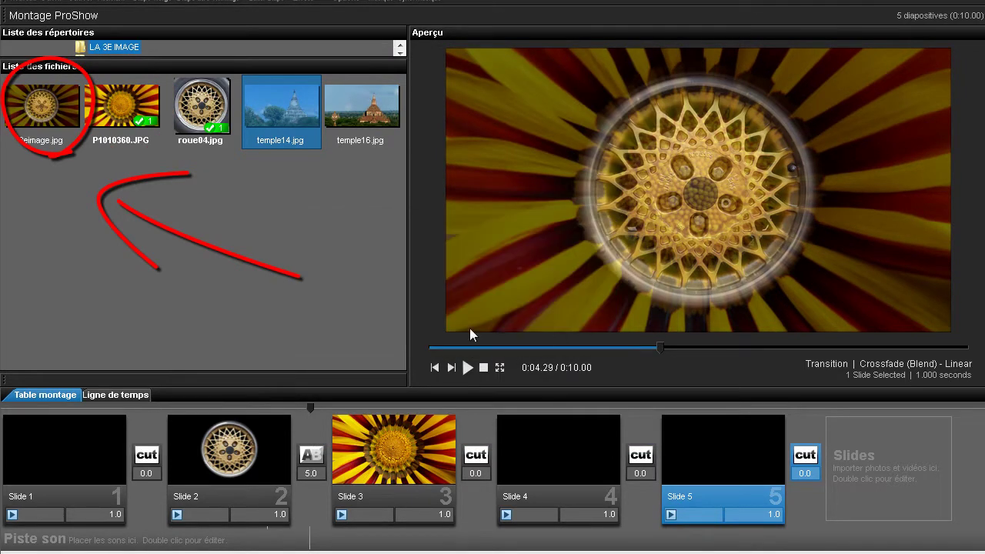
# Step: Add 3eimage.jpg to the storyboard as a slide and place it between the wheel slide and the flower slide
pyautogui.click(43, 113)
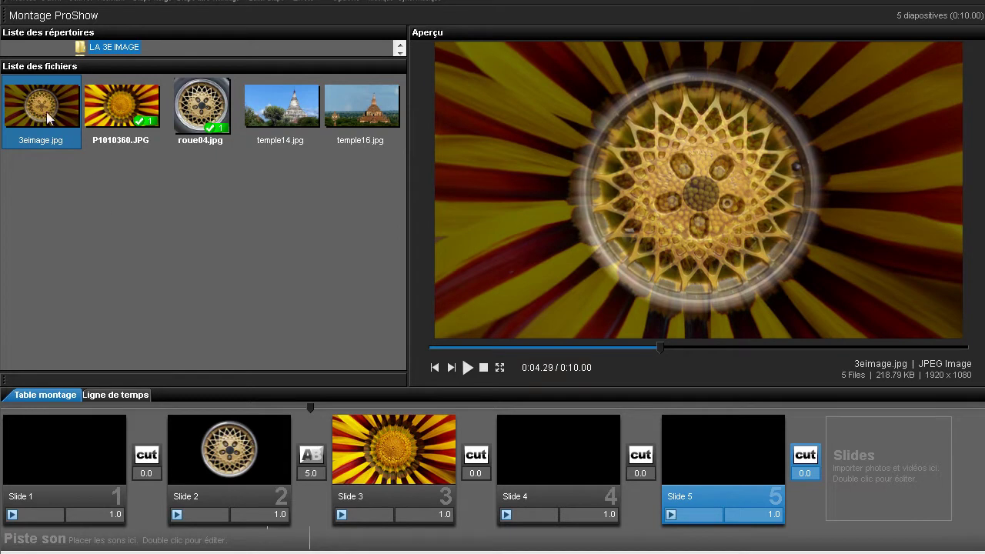
pyautogui.moveTo(426, 386); pyautogui.dragTo(493, 453)
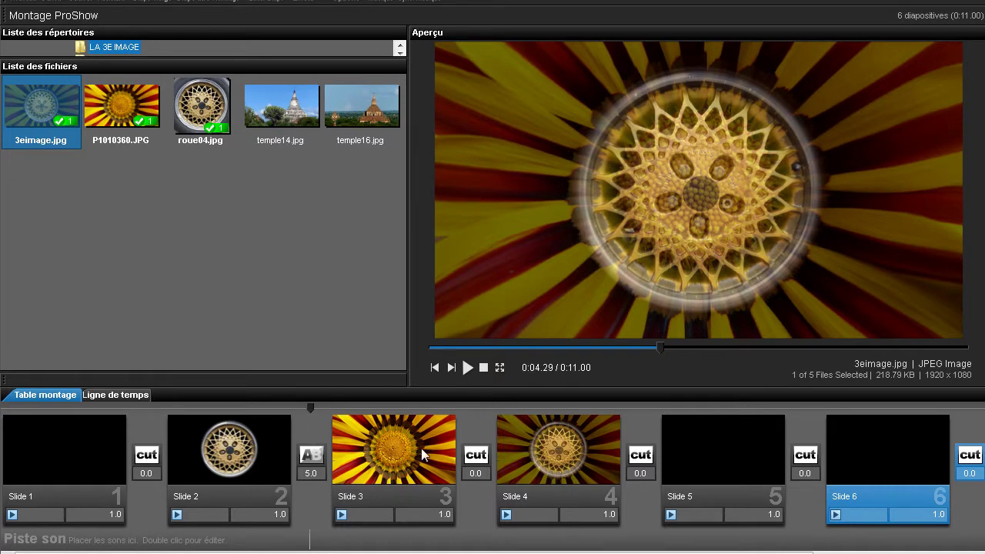
pyautogui.click(554, 407)
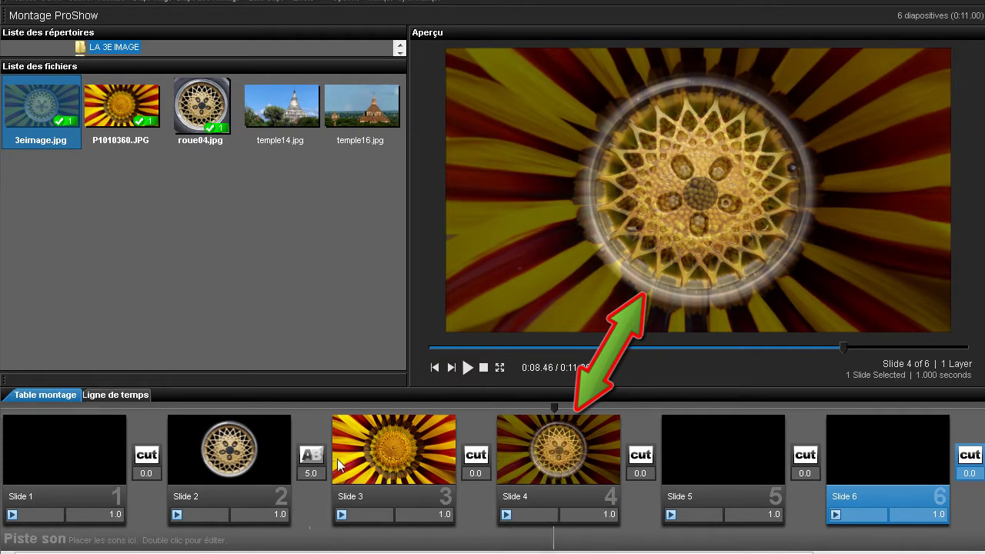
pyautogui.click(571, 443)
pyautogui.moveTo(592, 476); pyautogui.dragTo(326, 471)
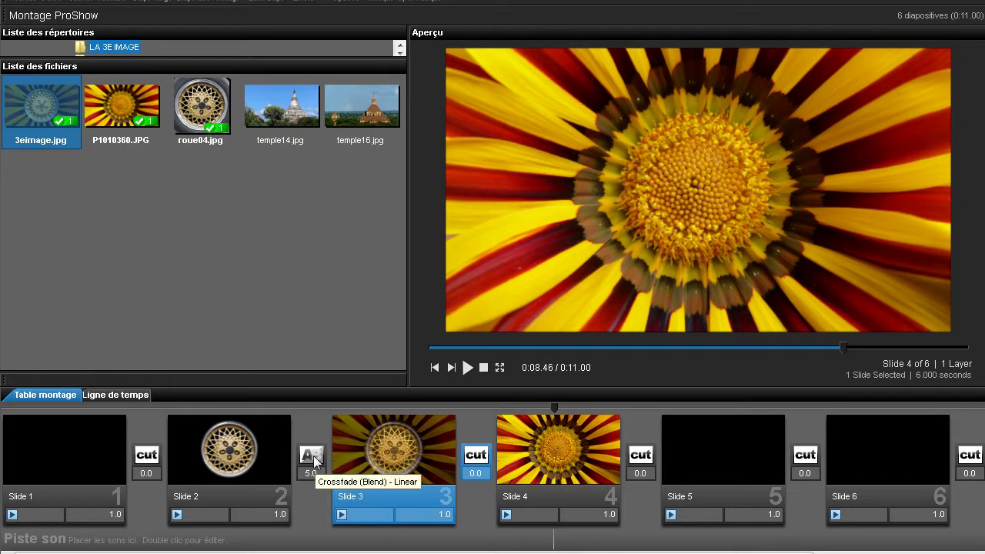
# Step: Set the transition after slide 2 to a Crossfade (Blend) - Linear lasting 1.0 second
pyautogui.click(314, 460)
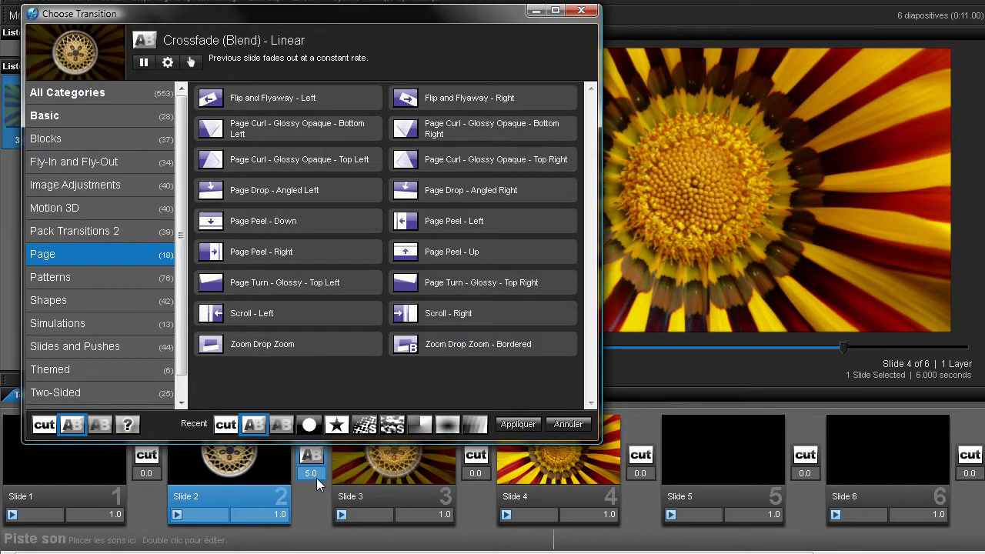
pyautogui.doubleClick(261, 430)
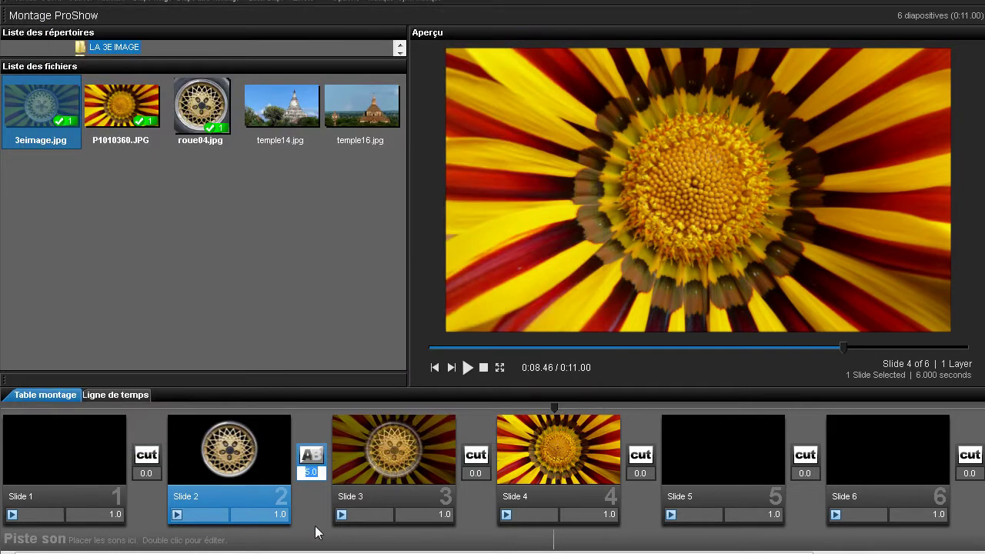
pyautogui.press('Return')
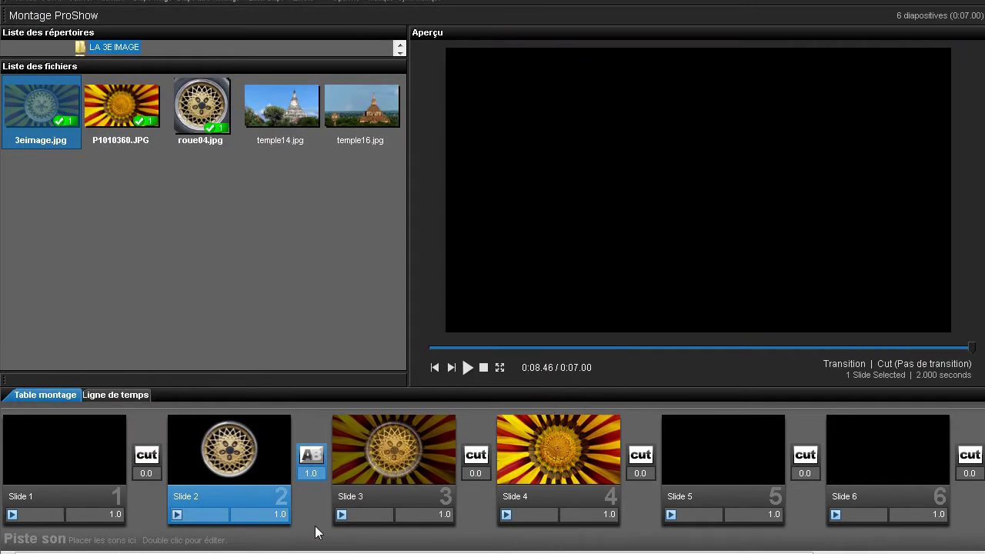
# Step: Apply the same crossfade after slide 3 with a 1.0 second duration and set slide 3's display time to 3 seconds
pyautogui.doubleClick(482, 454)
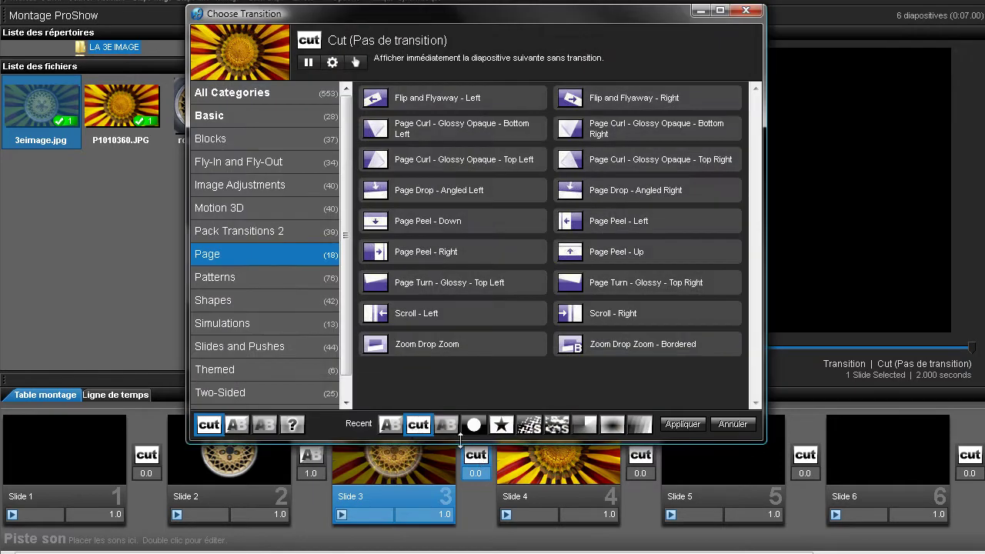
pyautogui.doubleClick(388, 426)
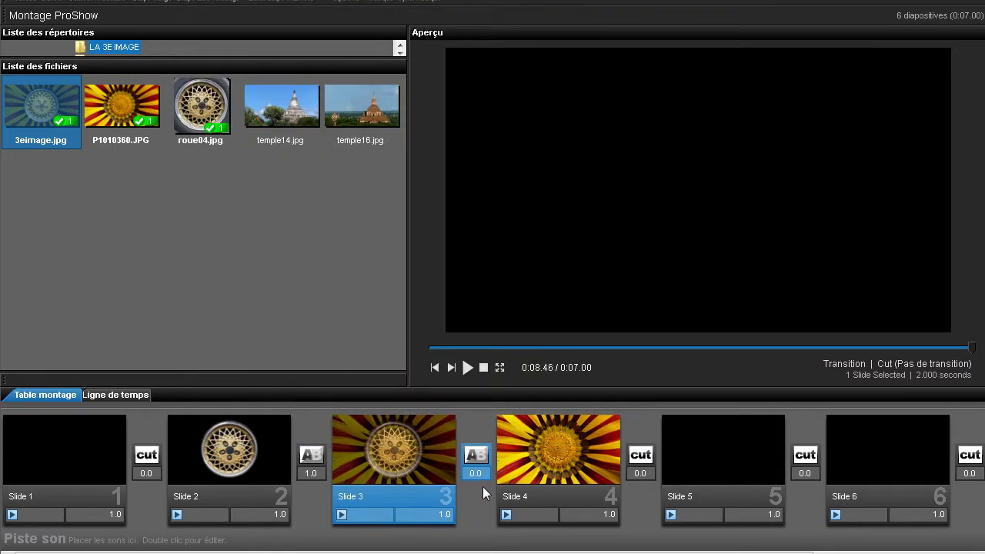
pyautogui.click(477, 474)
pyautogui.click(441, 514)
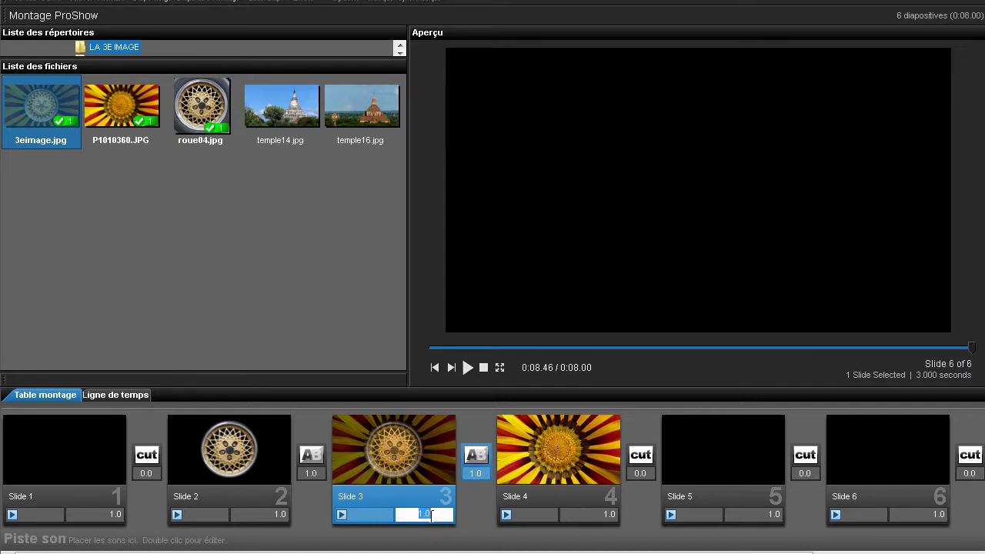
pyautogui.write('3')
pyautogui.press('Return')
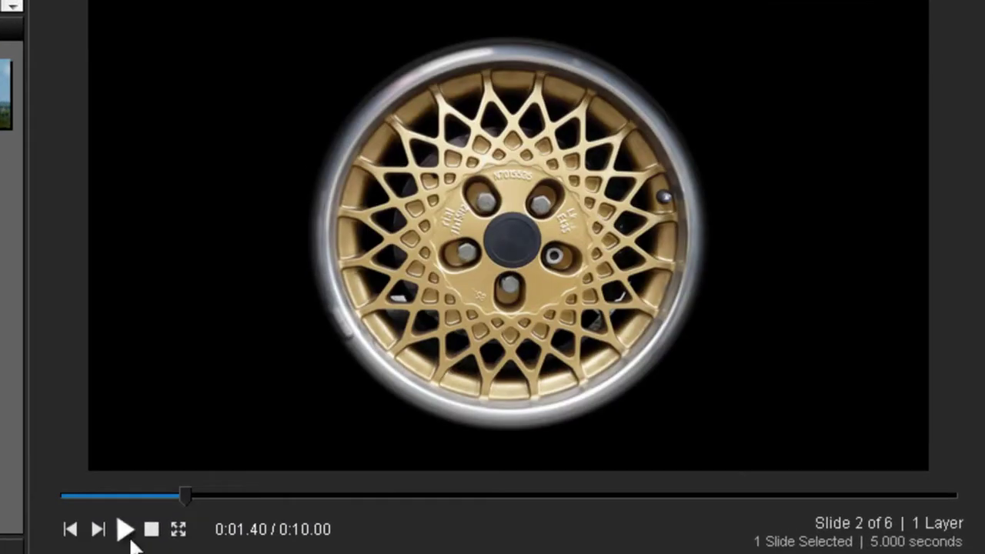
# Step: Play the sequence from slide 2, and examine the blended image on slide 3 and the transition leading into it
pyautogui.click(124, 530)
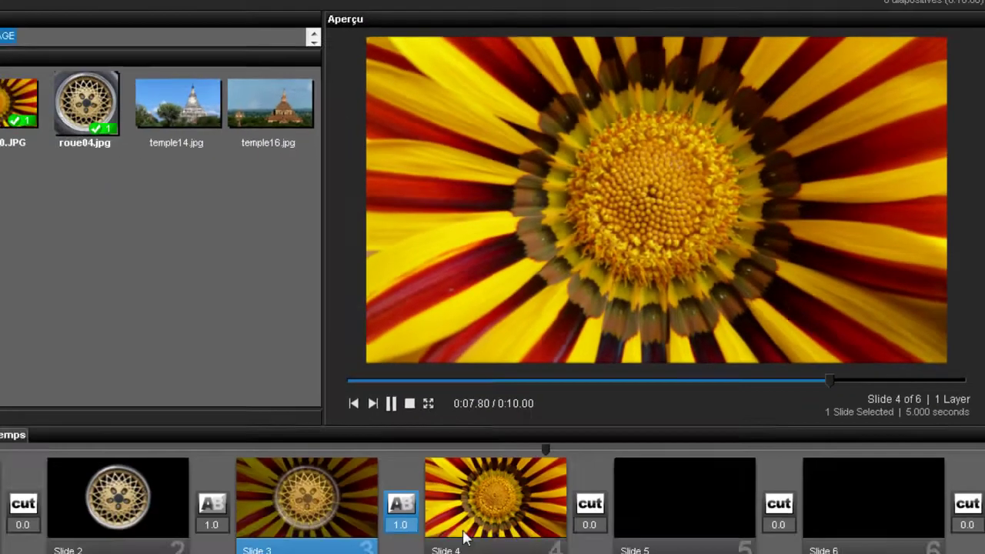
pyautogui.click(483, 367)
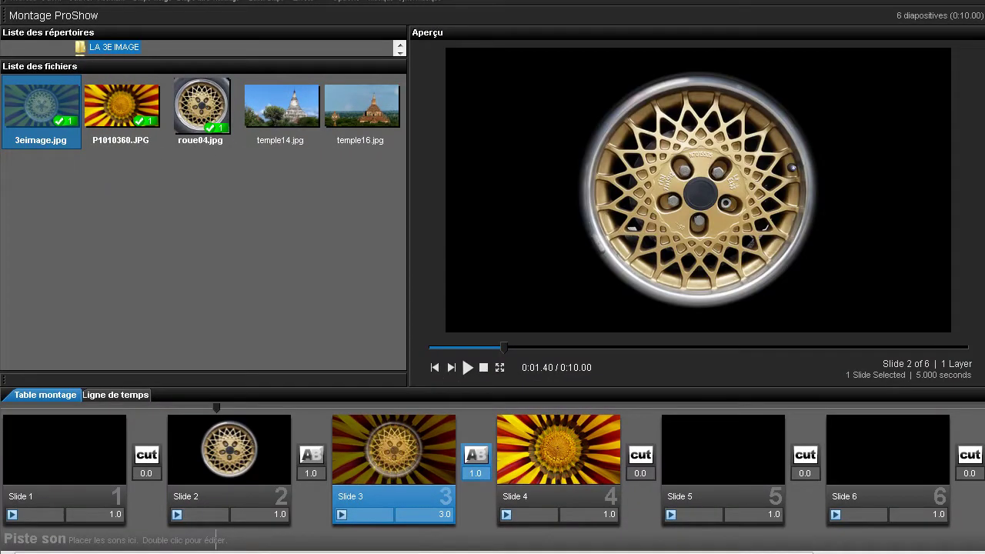
pyautogui.click(558, 450)
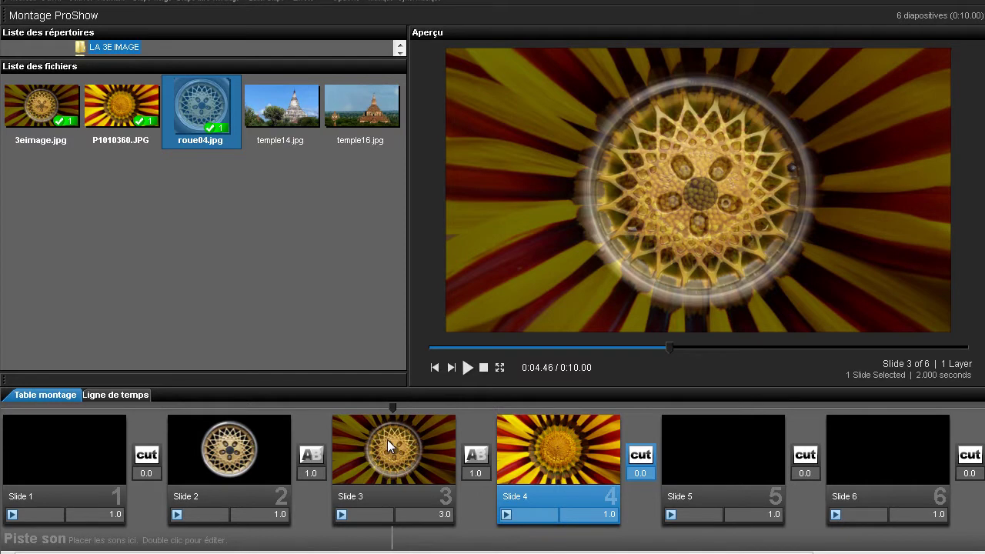
pyautogui.click(388, 443)
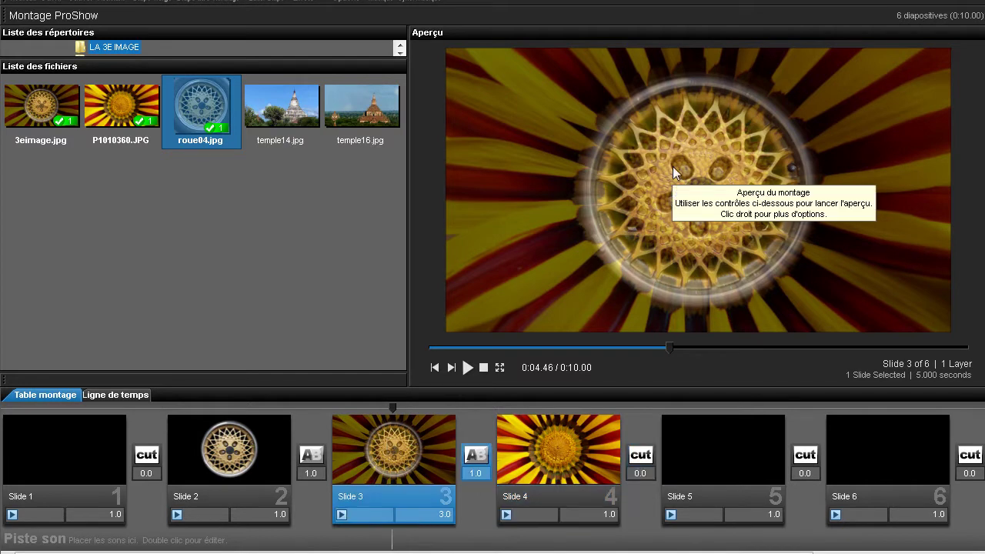
pyautogui.click(312, 404)
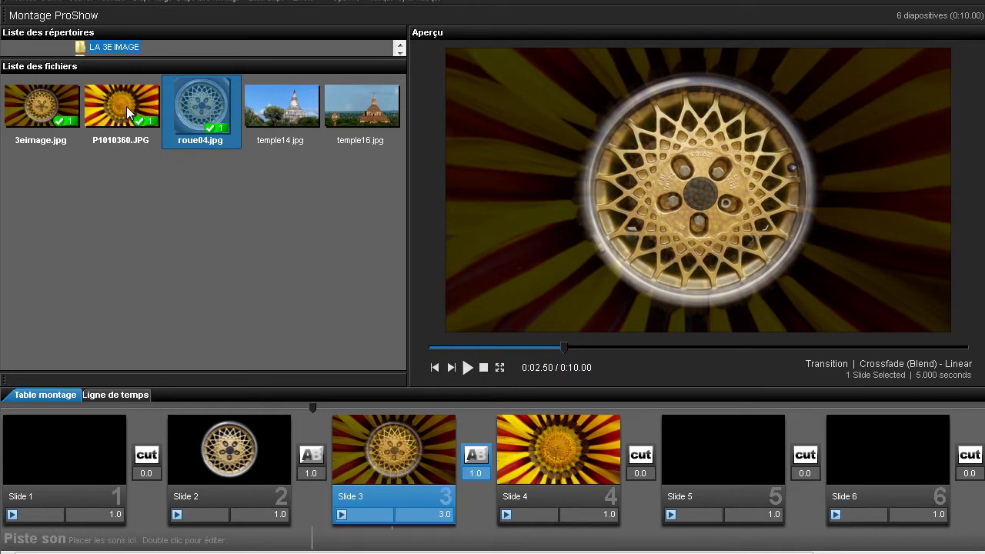
# Step: Create a slide from P1010360.JPG after slide 4 and add roue04.jpg to it as a layer above the flower
pyautogui.moveTo(128, 111); pyautogui.dragTo(668, 470)
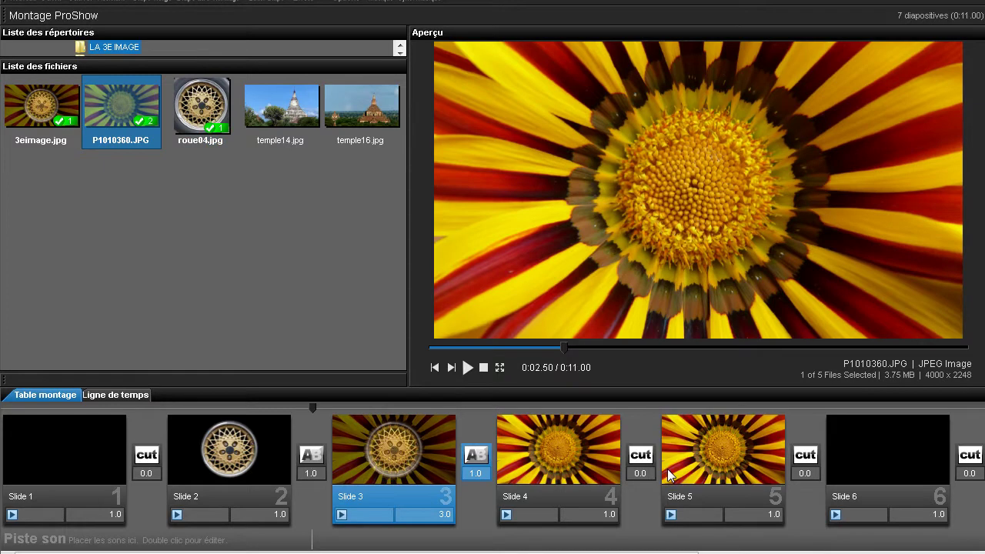
pyautogui.click(204, 114)
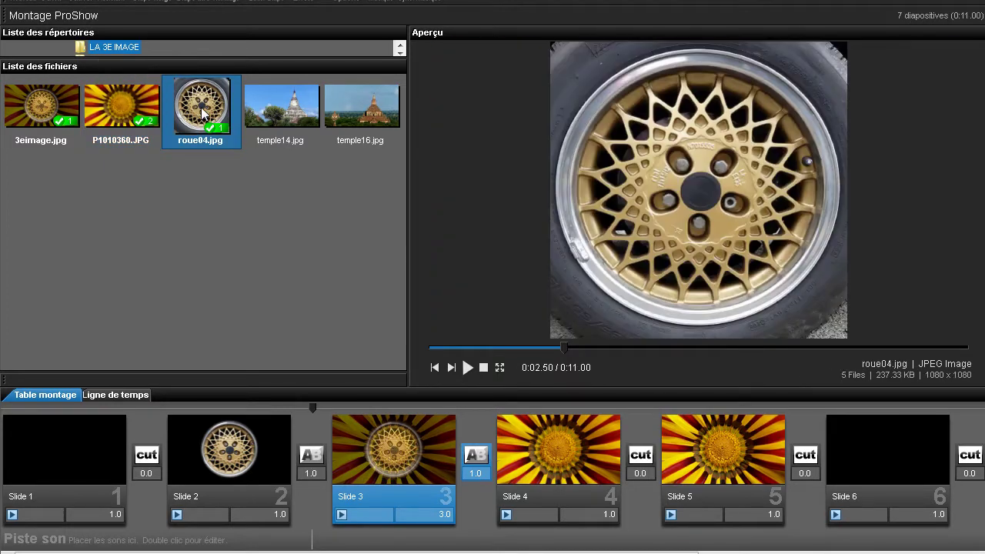
pyautogui.moveTo(204, 114); pyautogui.dragTo(704, 471)
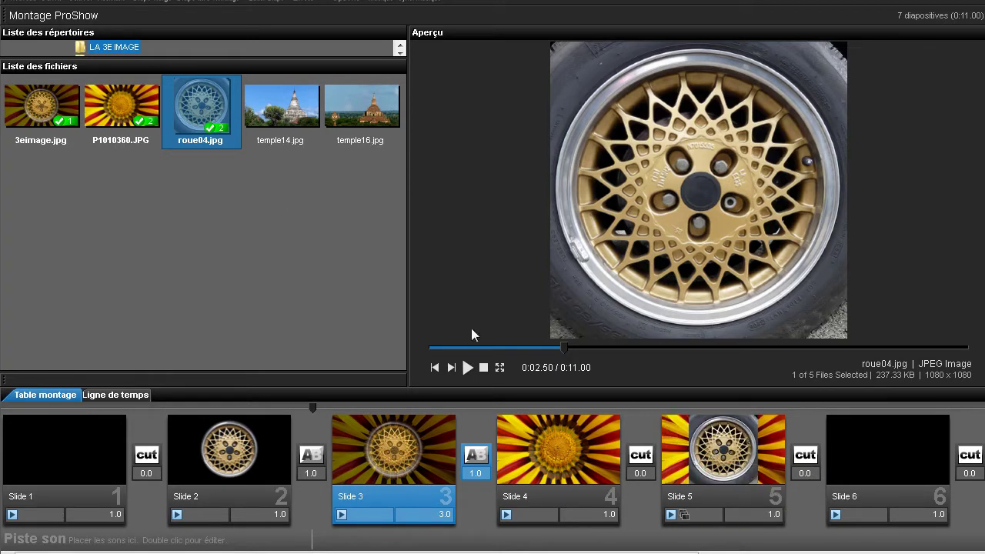
# Step: Open slide 5 for editing and crop the roue04 layer tightly around the wheel to about 1044 x 1026 px
pyautogui.doubleClick(711, 446)
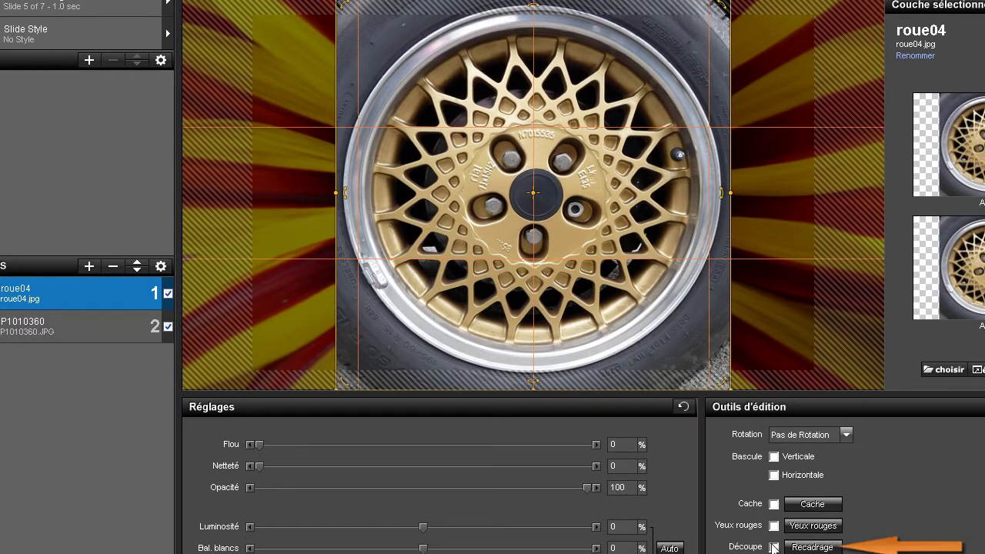
pyautogui.click(774, 546)
pyautogui.click(817, 548)
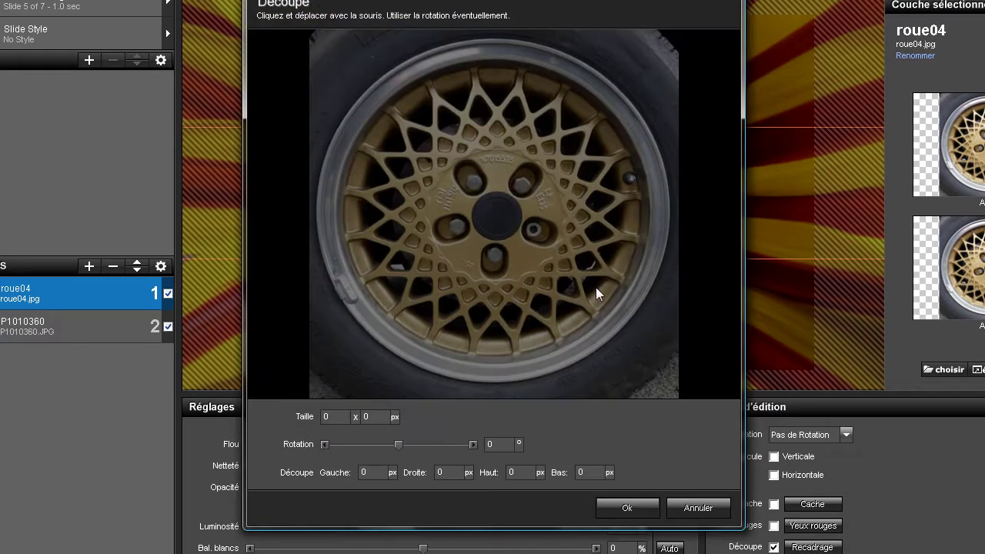
pyautogui.moveTo(315, 38); pyautogui.dragTo(672, 387)
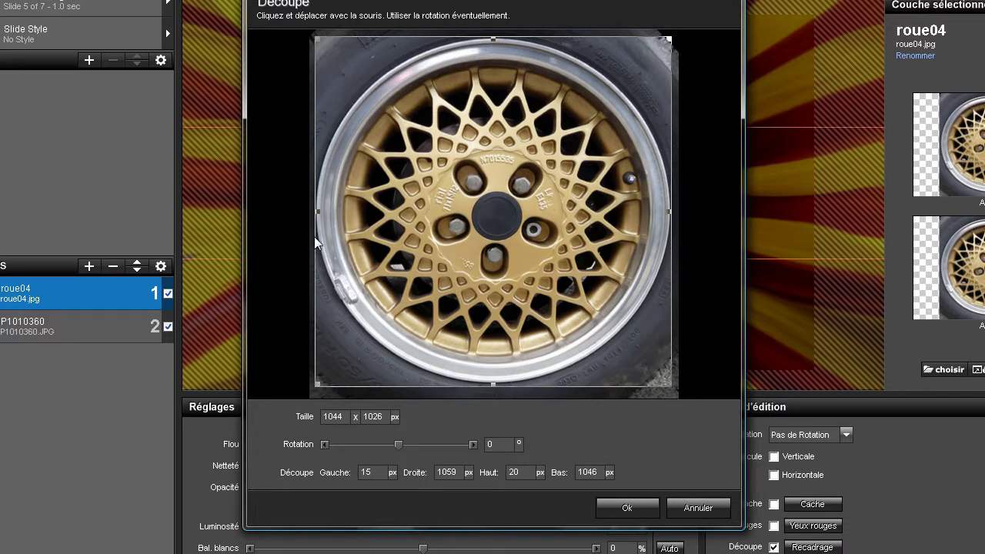
pyautogui.click(629, 508)
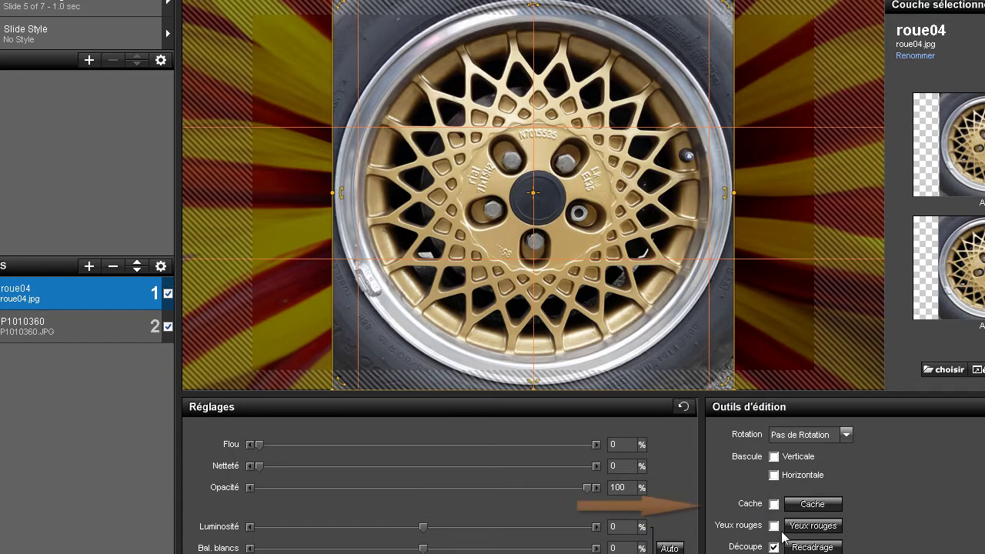
# Step: Enable a transparent Ellipse mask on the roue04 layer and set the mask size to 13%
pyautogui.click(774, 504)
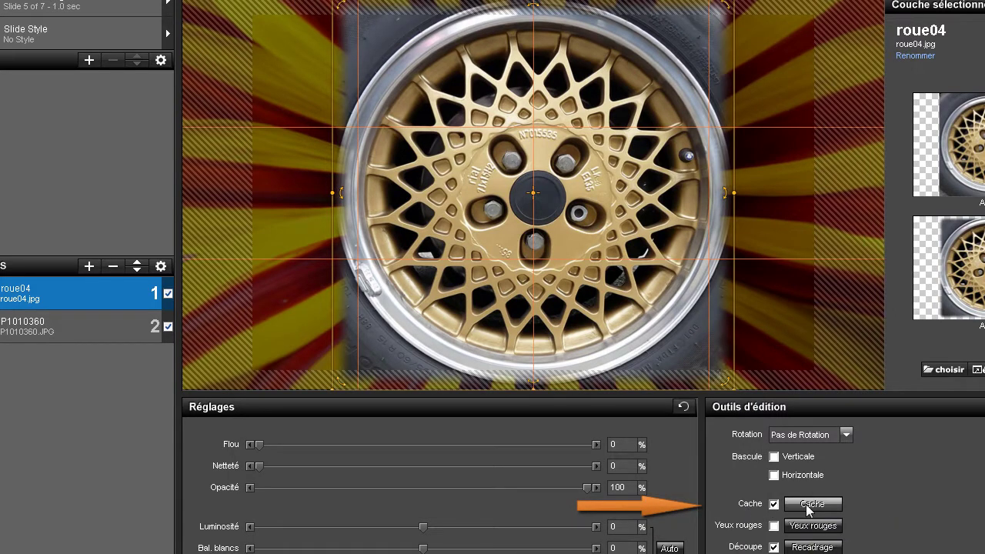
pyautogui.click(808, 504)
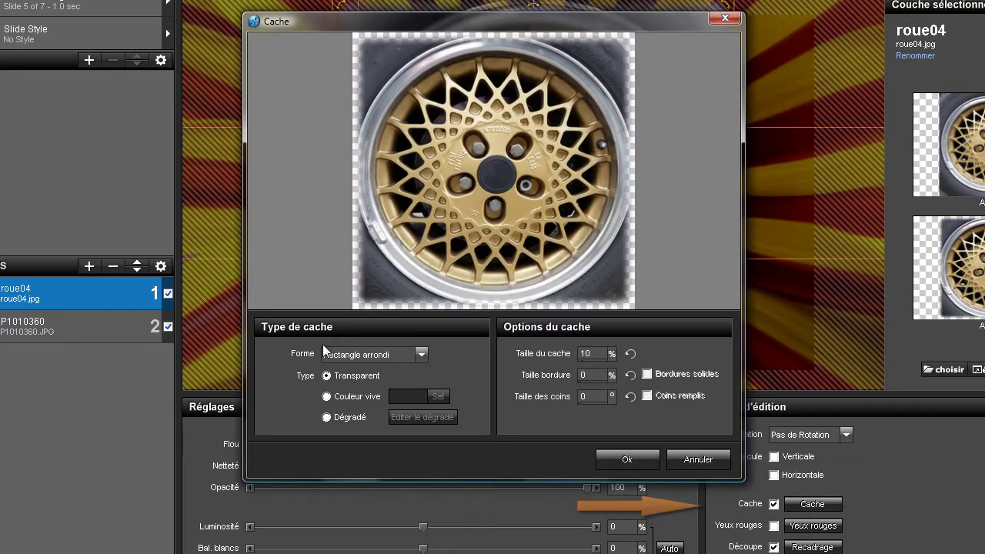
pyautogui.click(422, 354)
pyautogui.click(352, 381)
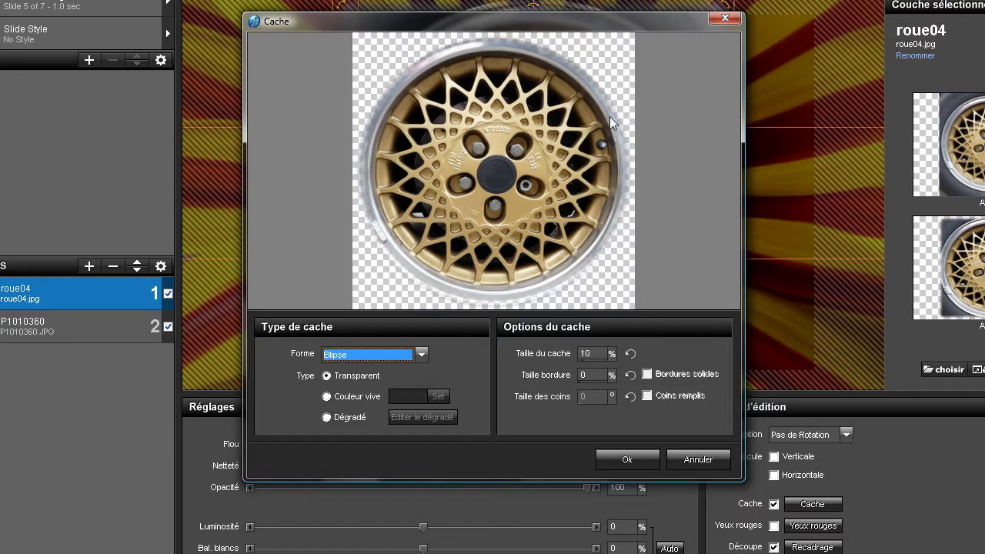
pyautogui.click(583, 358)
pyautogui.moveTo(530, 376); pyautogui.dragTo(531, 378)
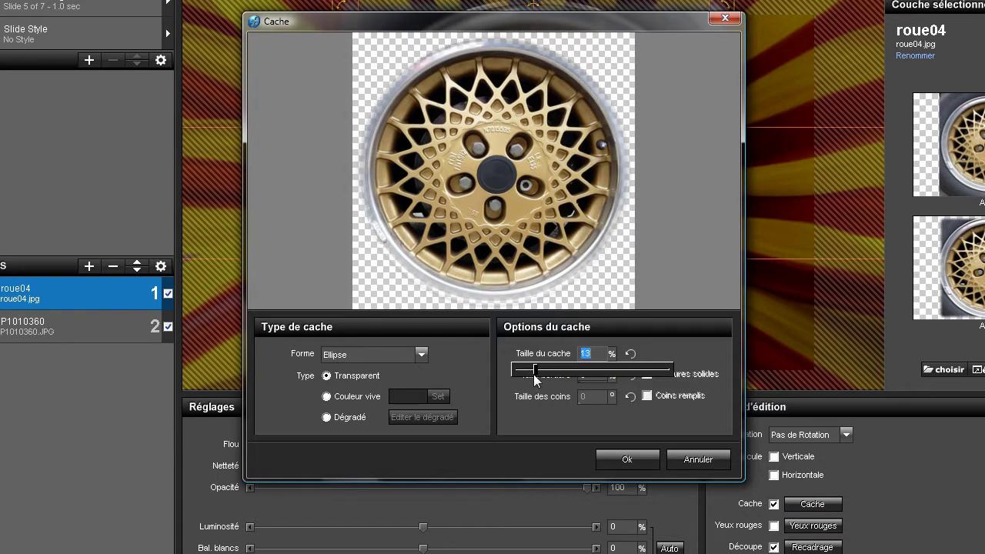
pyautogui.click(613, 457)
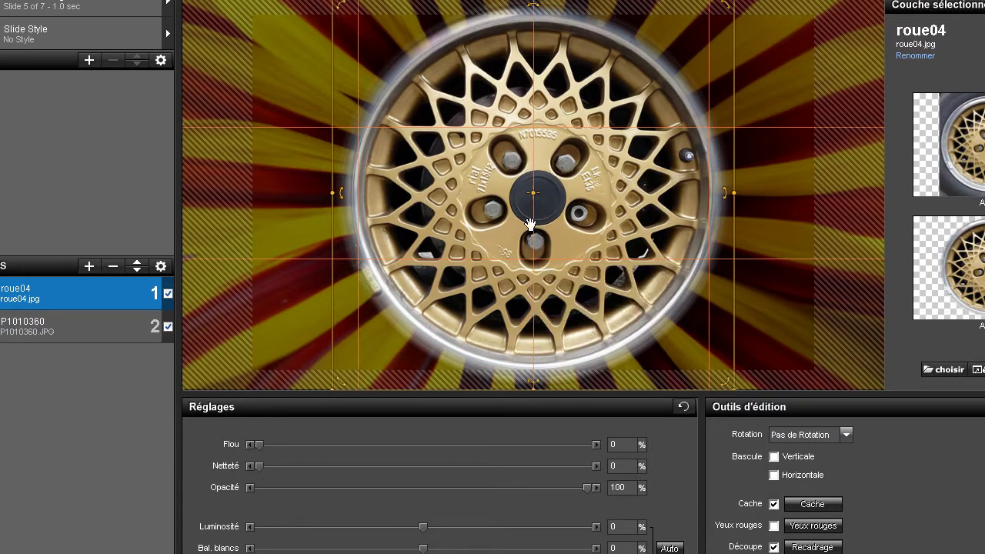
# Step: Scale the roue04 layer to 70% and centre it over the flower's heart at about pan 0.1 x -1.55
pyautogui.scroll(-1, 530, 204)
pyautogui.scroll(-10, 530, 204)
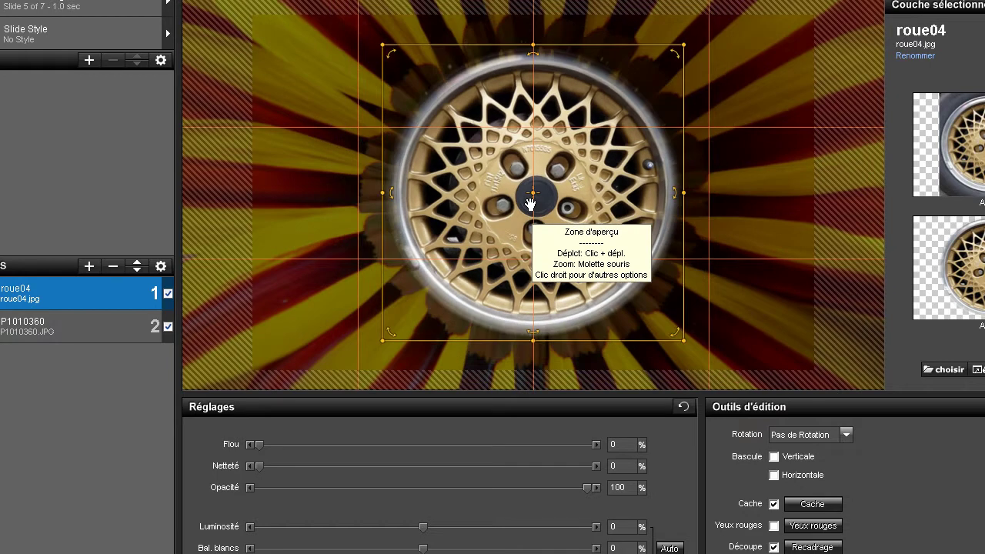
pyautogui.scroll(7, 530, 204)
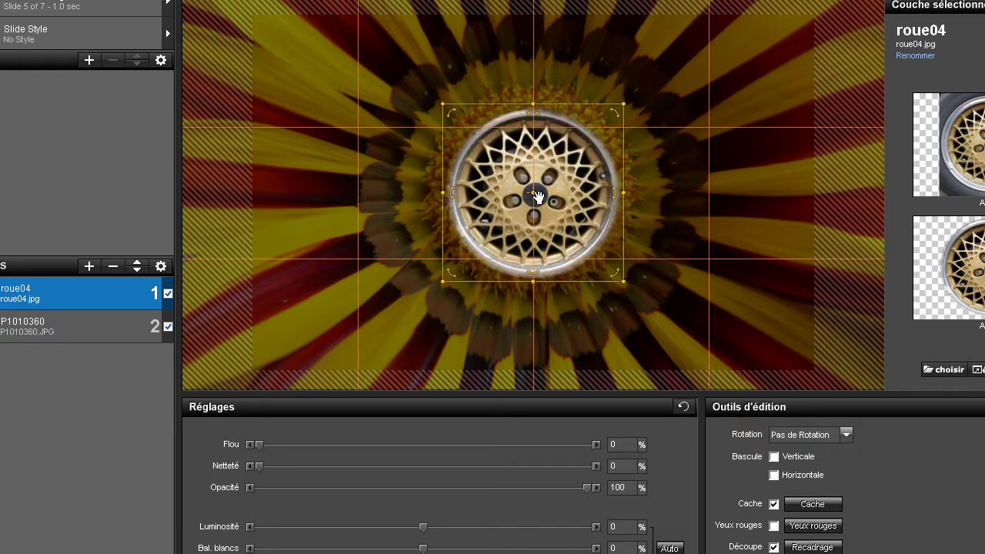
pyautogui.moveTo(539, 195); pyautogui.dragTo(540, 191)
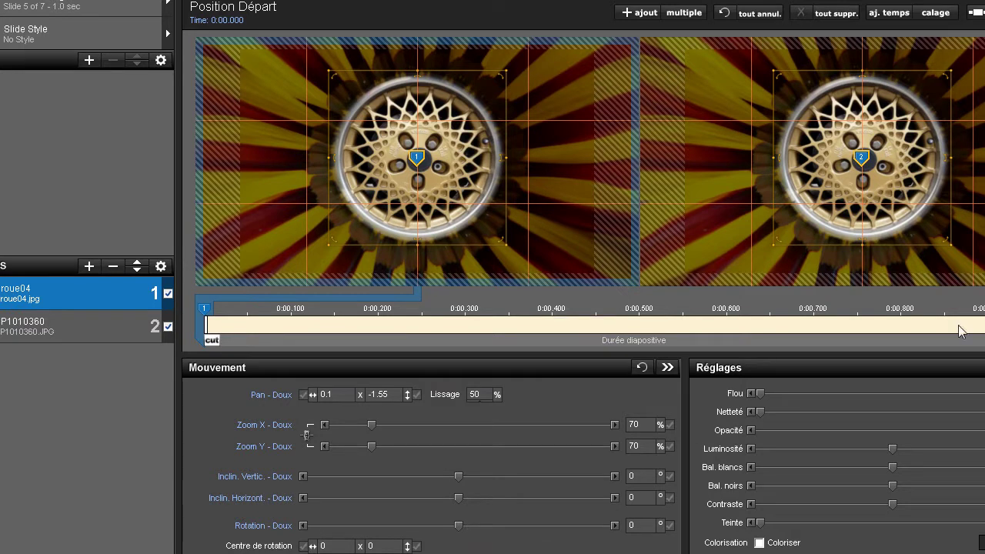
# Step: Add a clockwise rotation to the roue04 layer at its end position and keep the slide 5 edits
pyautogui.click(879, 204)
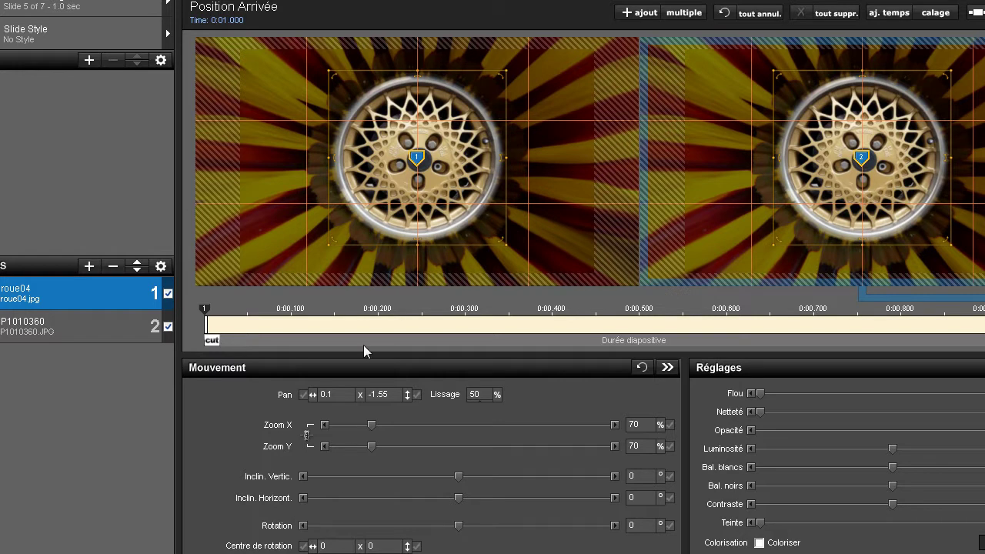
pyautogui.moveTo(460, 528); pyautogui.dragTo(633, 534)
pyautogui.press('Return')
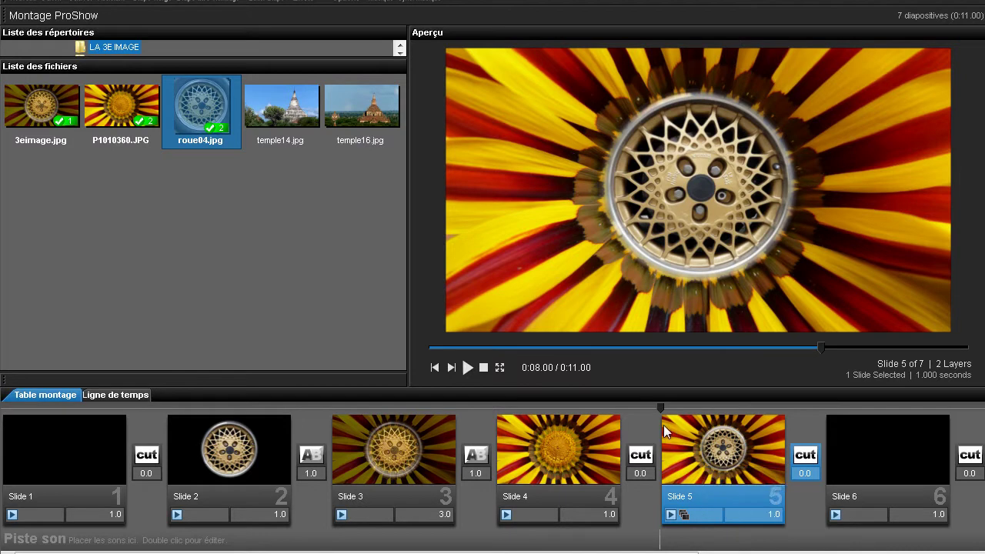
# Step: Preview slides 3 and 5, play the show from slide 4, and examine the speed of the wheel's rotation
pyautogui.click(392, 441)
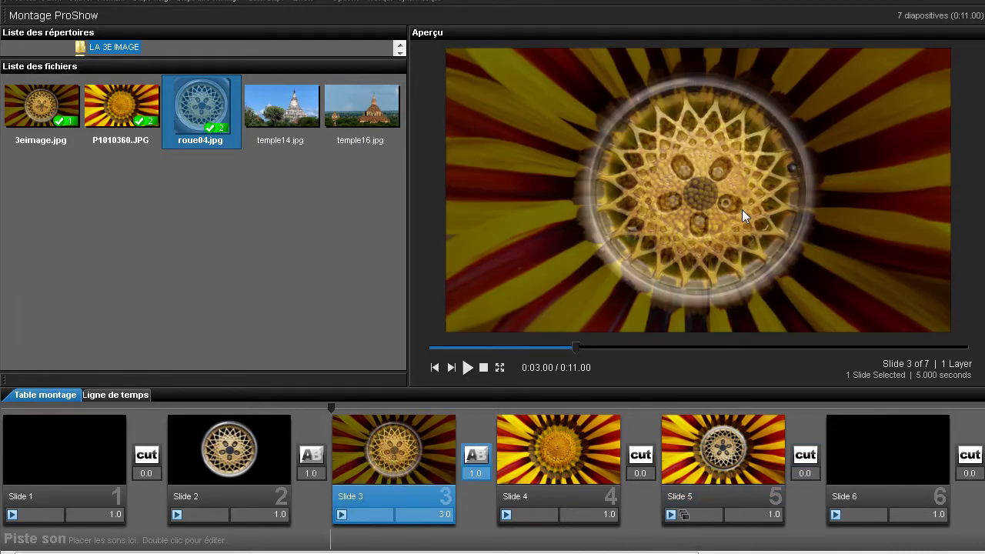
pyautogui.click(725, 408)
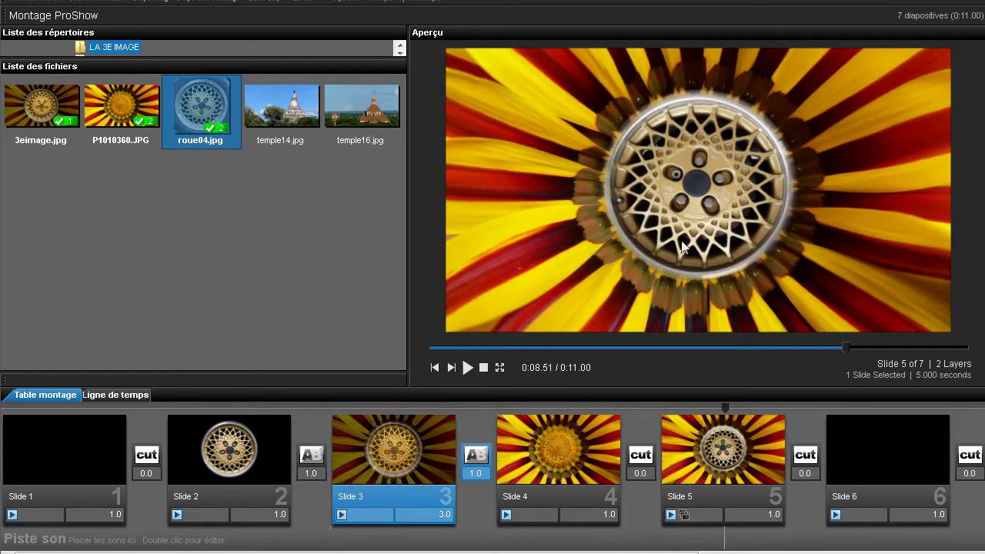
pyautogui.click(600, 409)
pyautogui.click(467, 368)
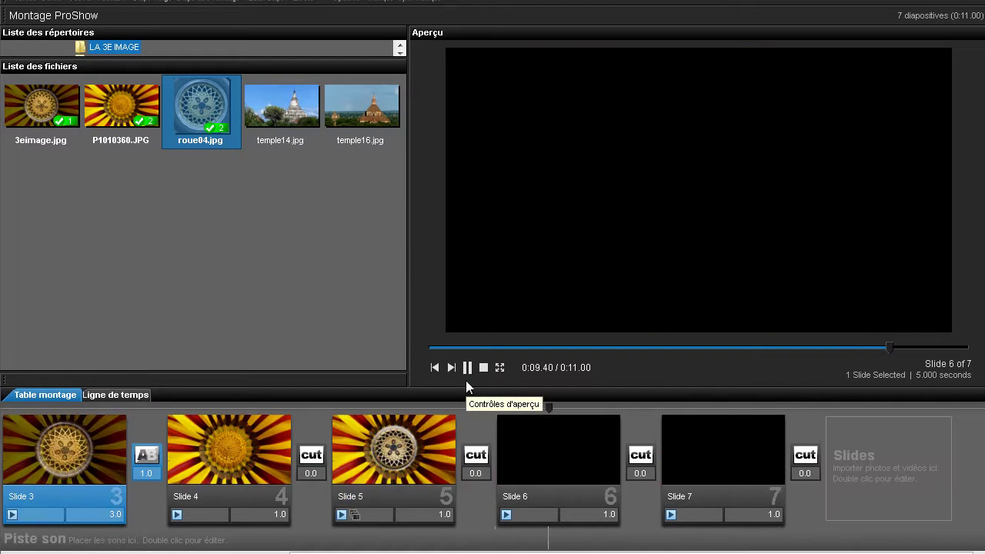
pyautogui.click(483, 368)
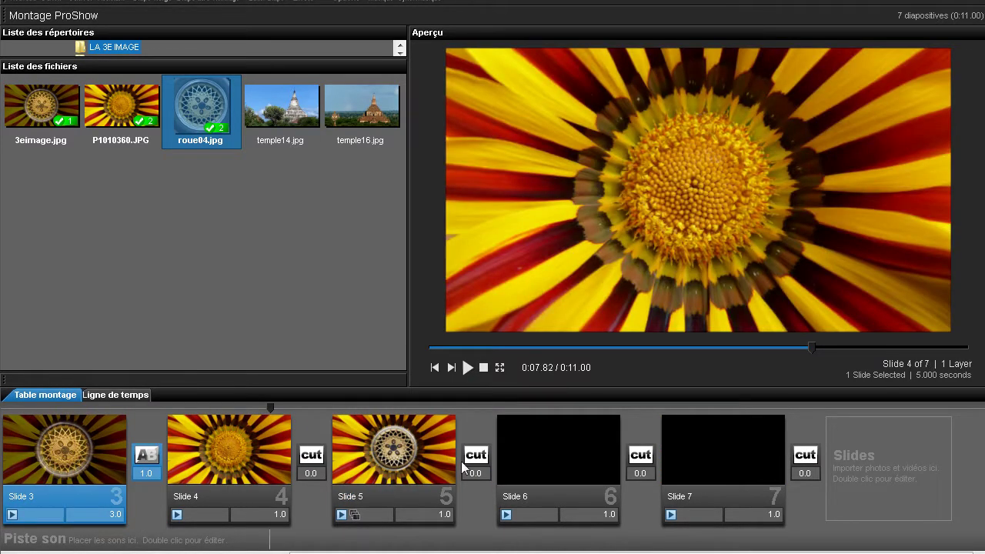
# Step: Set slide 5's display time to 3 seconds
pyautogui.click(440, 515)
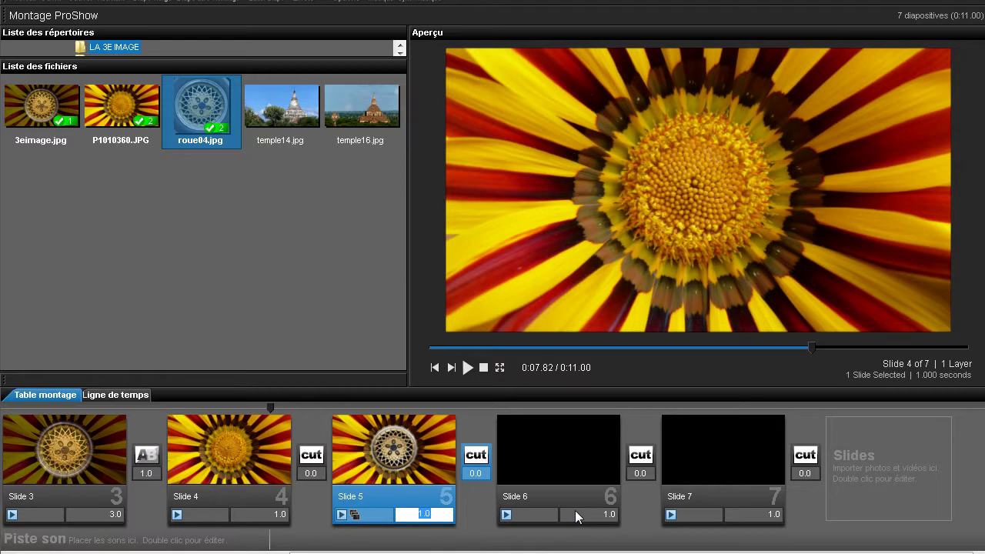
pyautogui.write('3')
pyautogui.press('Return')
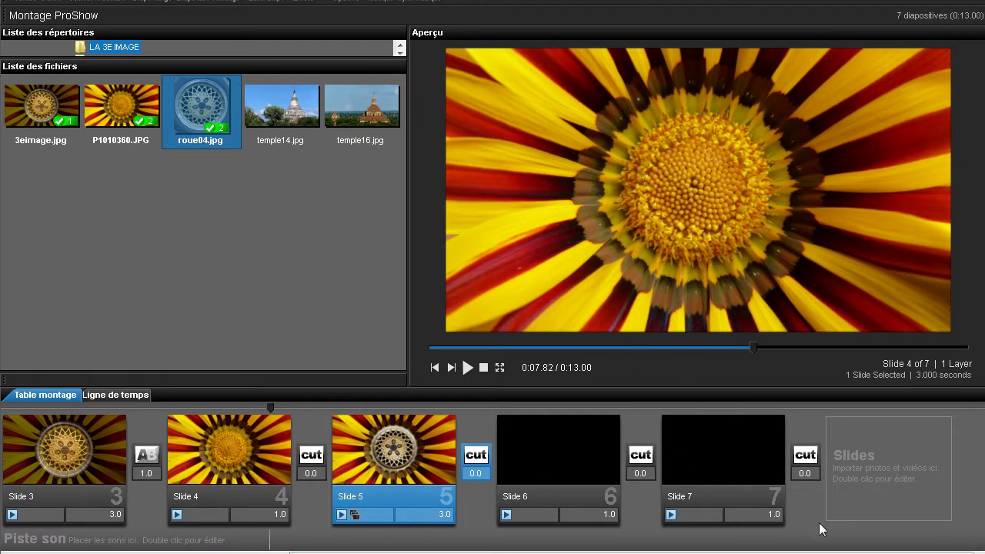
# Step: Delete slides 2, 3 and 4, keeping the slide with the wheel layered over the flower
pyautogui.moveTo(648, 553); pyautogui.dragTo(412, 552)
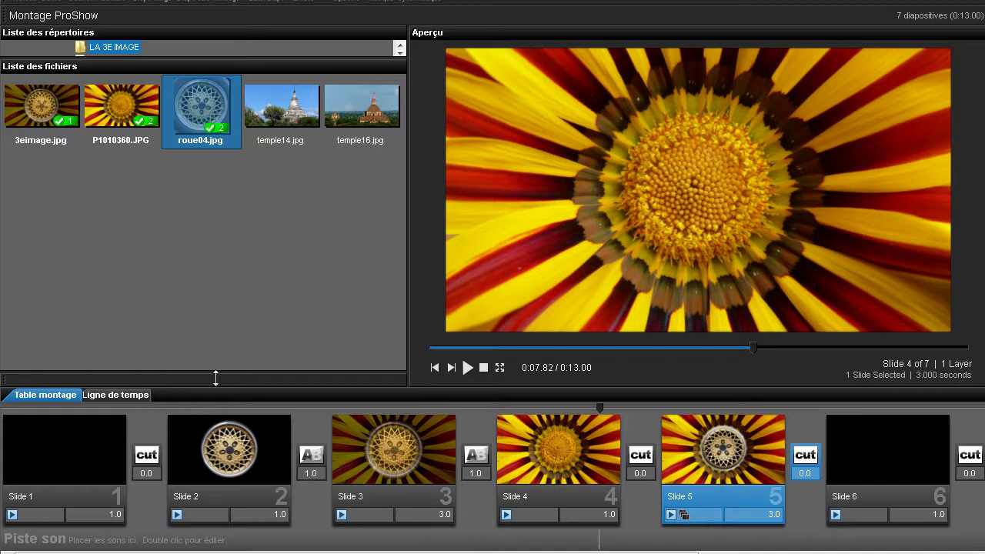
pyautogui.click(259, 446)
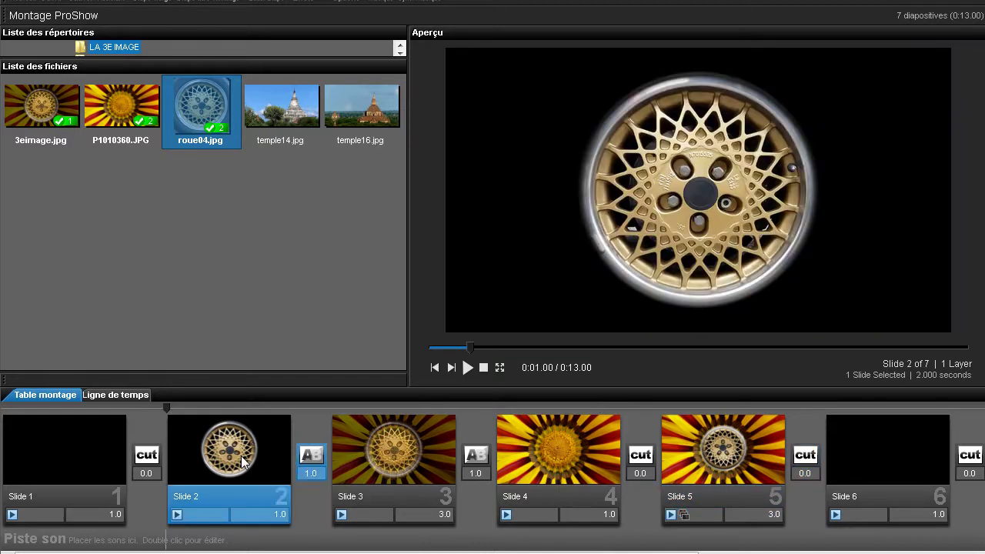
pyautogui.press('Delete')
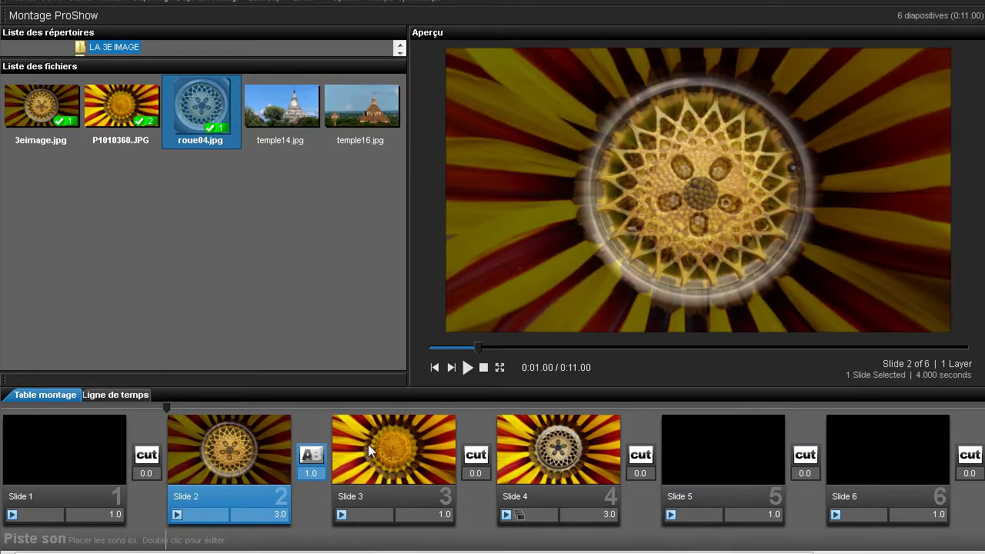
pyautogui.press('Delete')
pyautogui.press('Delete')
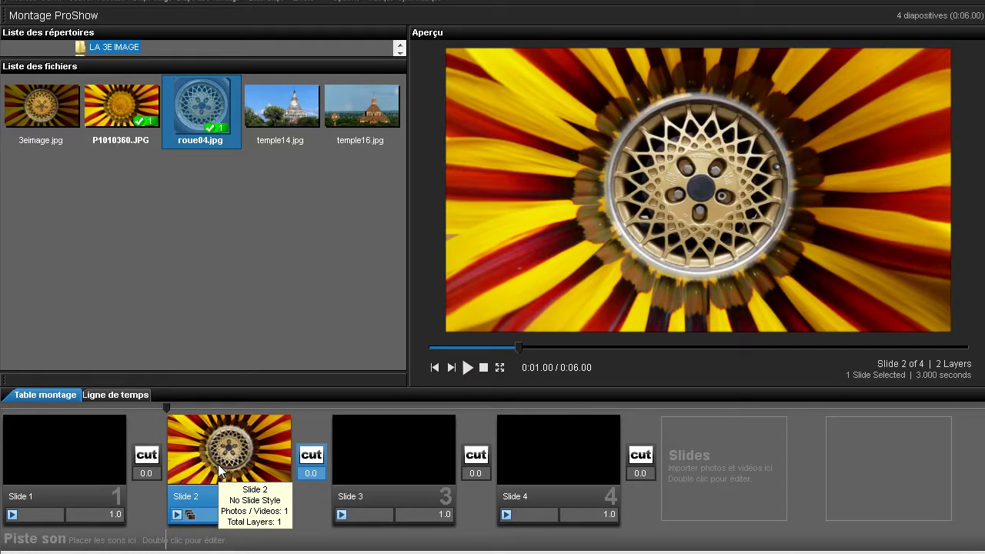
# Step: Play the shortened show from slide 1, and examine the wheel's rotation over the flower on slide 2
pyautogui.click(103, 408)
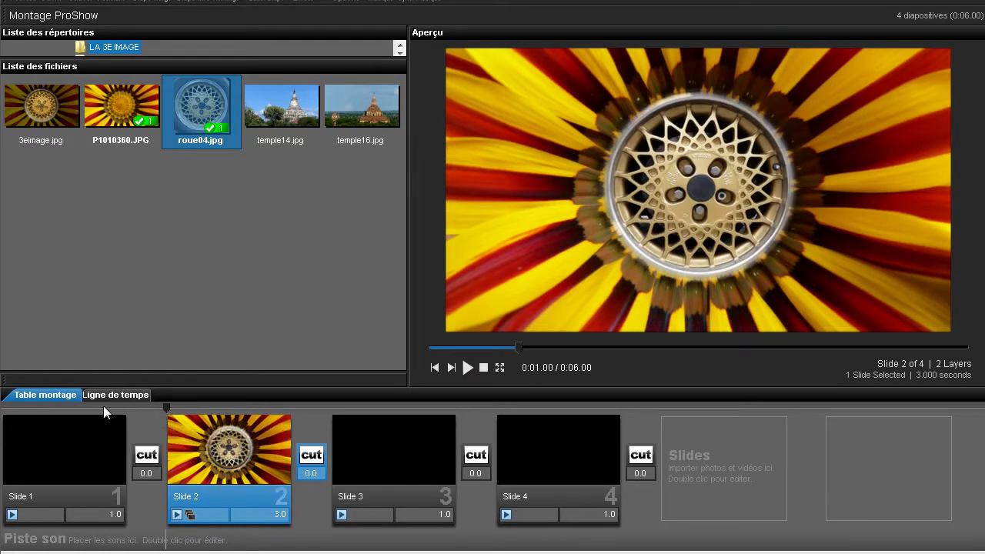
pyautogui.click(468, 370)
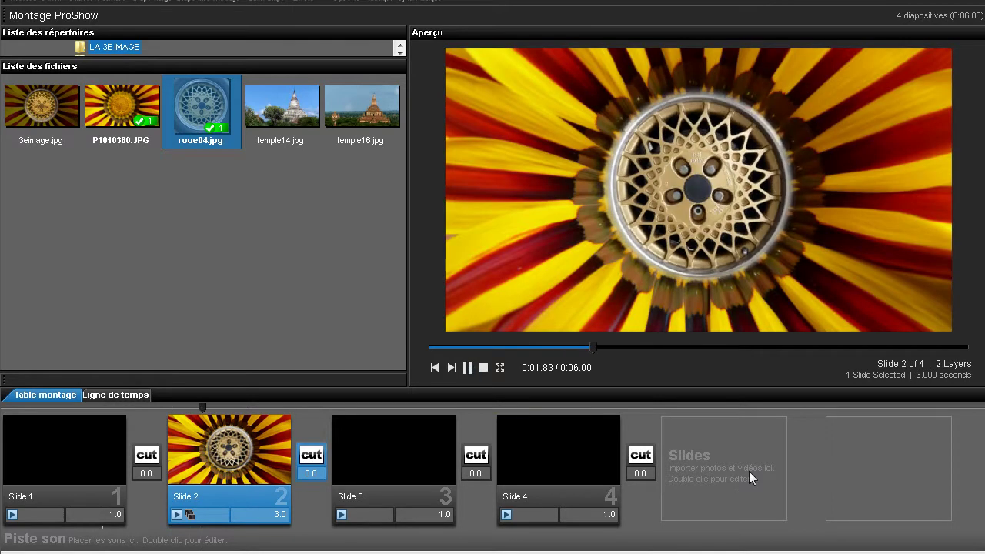